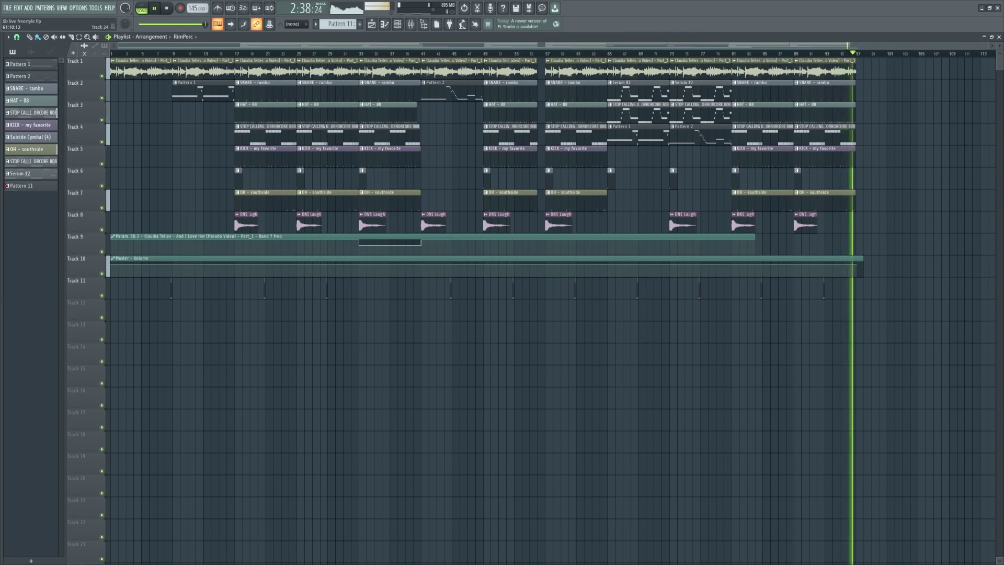
Step: Inspect the audio clip settings of the song sample on Track 1, close them, and list the project's patterns in the picker
{"action": "double_click", "coordinate": [151, 79]}
{"action": "left_click_drag", "start_coordinate": [249, 217], "coordinate": [344, 204]}
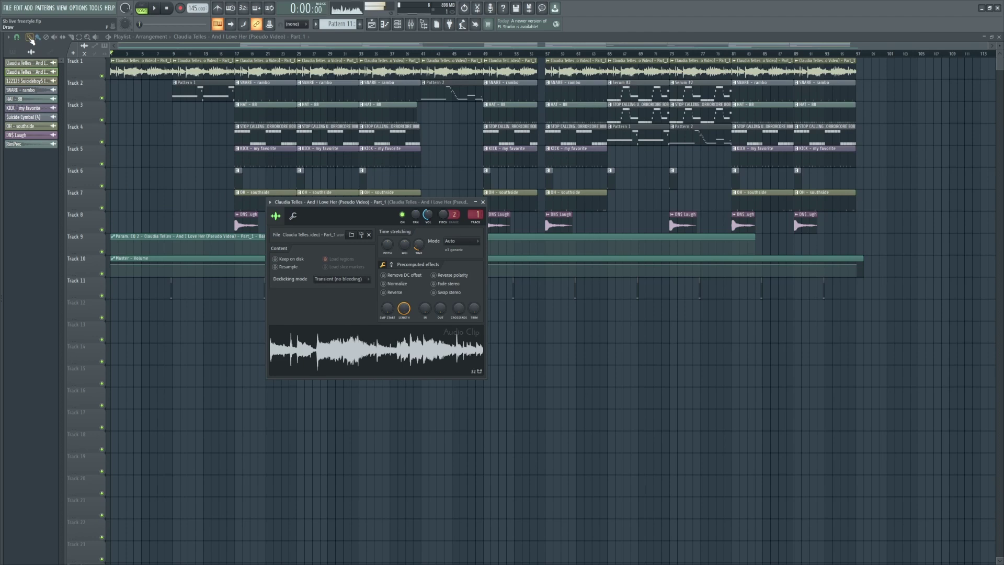
{"action": "key", "text": "Escape"}
{"action": "left_click", "coordinate": [14, 56]}
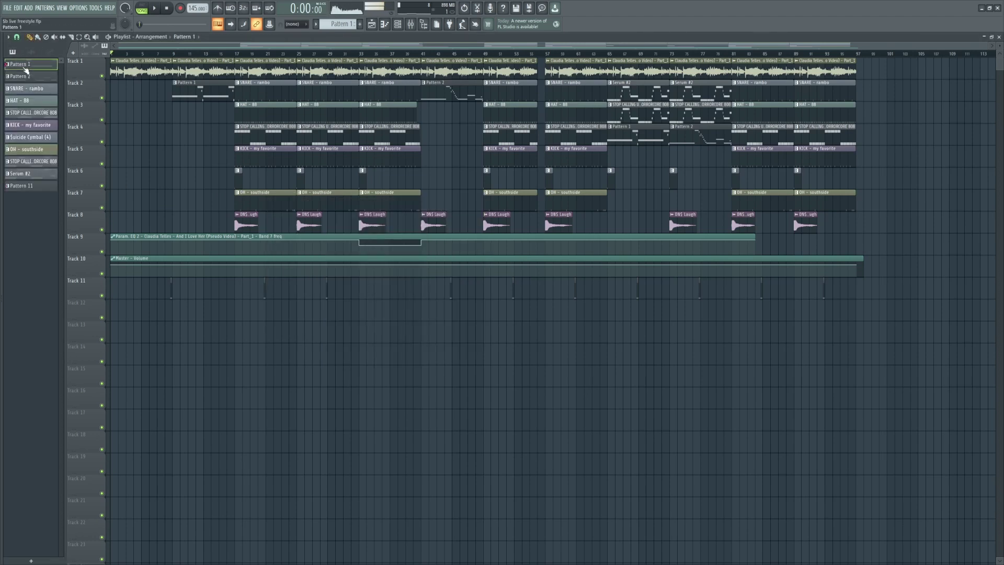
Step: Open Pattern 1's melody notes in the piano roll and show the settings of its Serum instrument
{"action": "double_click", "coordinate": [21, 68]}
{"action": "left_click", "coordinate": [398, 24]}
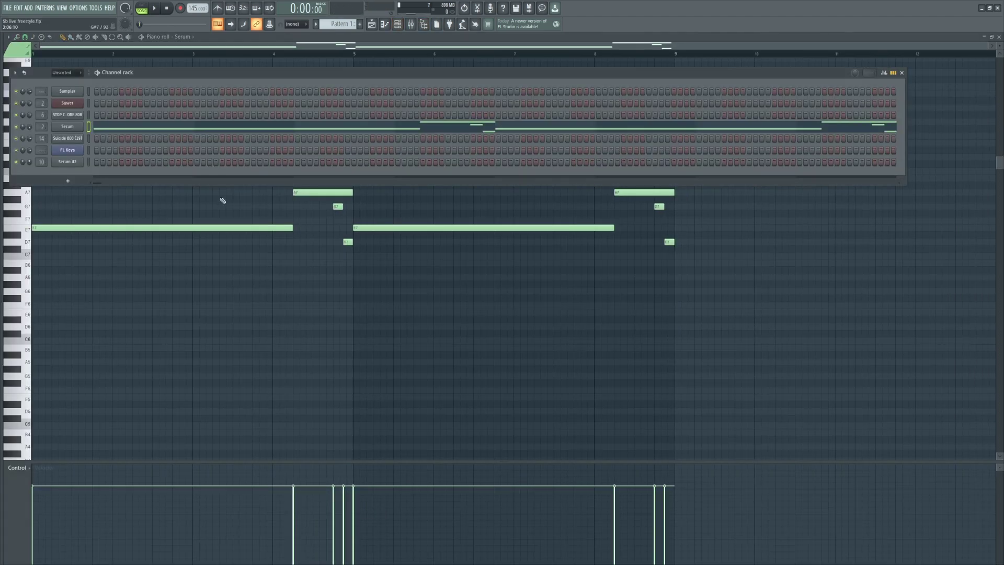
{"action": "scroll", "coordinate": [222, 205], "scroll_direction": "up", "scroll_amount": 2}
{"action": "left_click", "coordinate": [186, 41]}
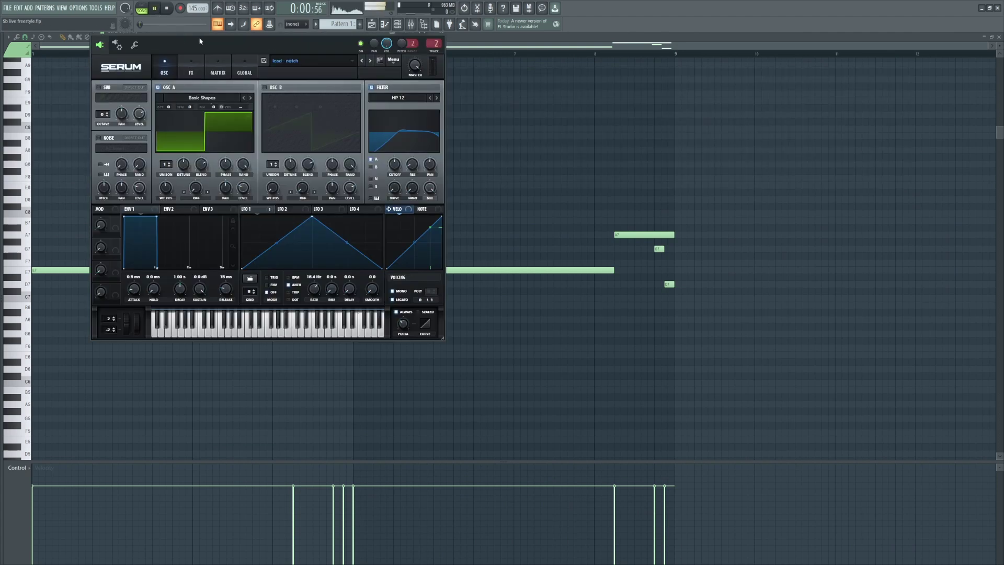
Step: Play Pattern 1, swap the Serum window for the channel rack, and stop playback
{"action": "key", "text": "space"}
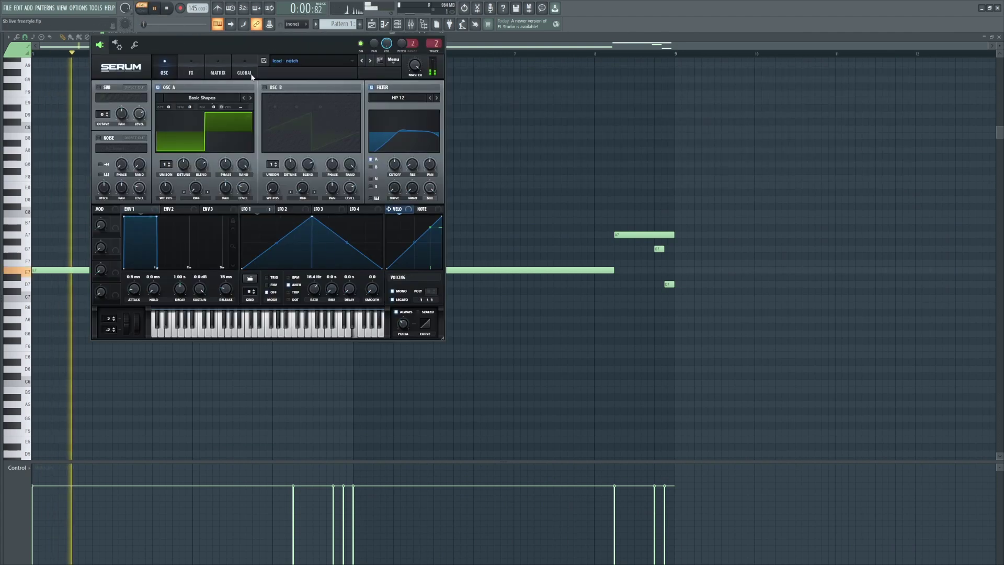
{"action": "left_click", "coordinate": [444, 38]}
{"action": "left_click", "coordinate": [397, 24]}
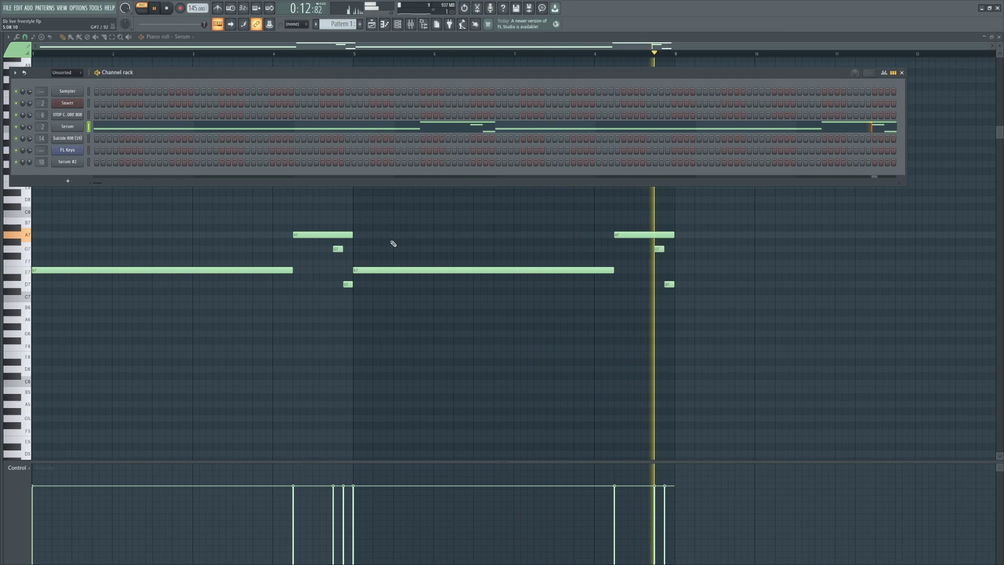
{"action": "key", "text": "space"}
Step: Switch to Pattern 2 and play its Serum melody with the channel rack shown
{"action": "scroll", "coordinate": [339, 23], "scroll_direction": "down", "scroll_amount": 1}
{"action": "key", "text": "space"}
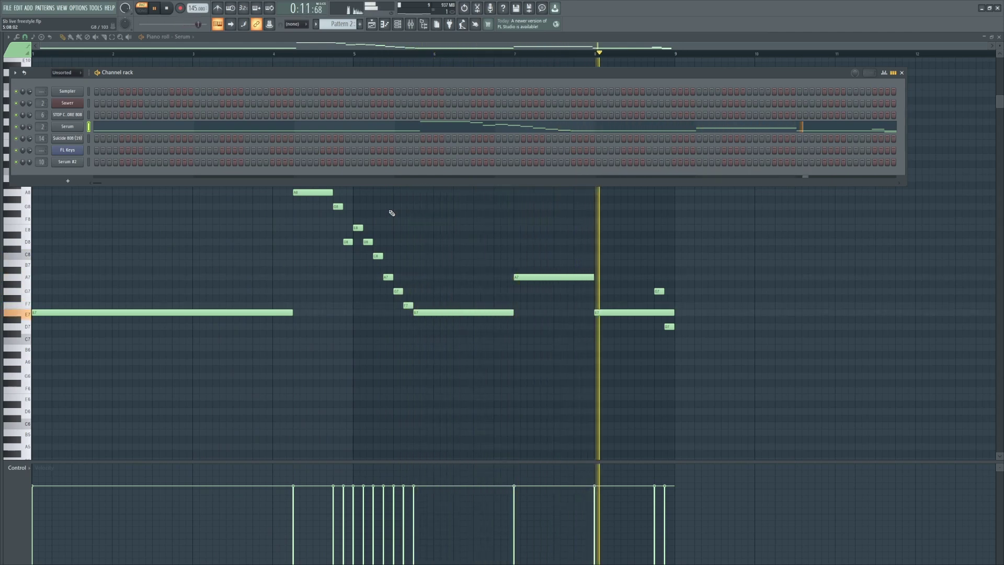
{"action": "key", "text": "space"}
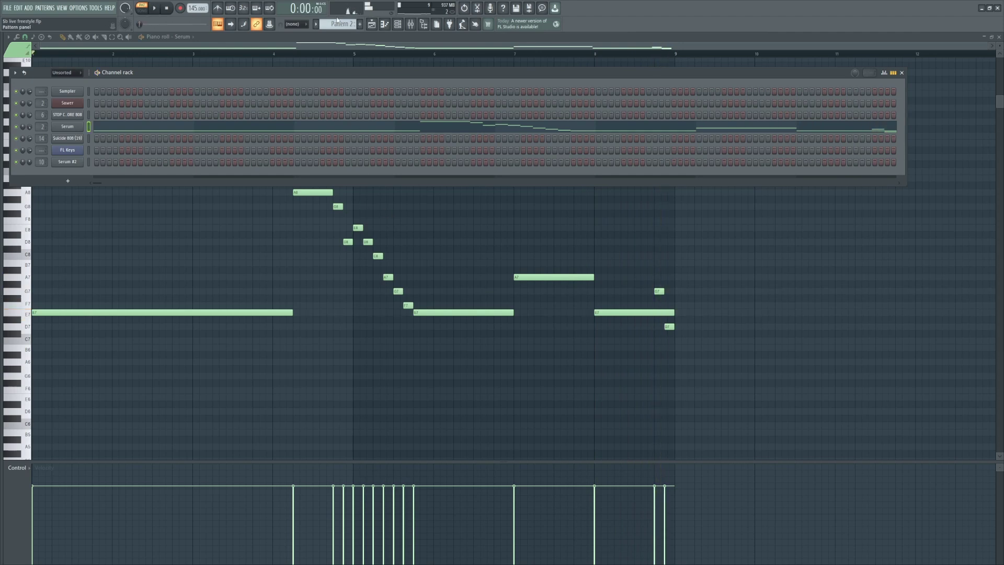
Step: Play the SNARE - rambo pattern and the HAT - 88 pattern while viewing their steps
{"action": "scroll", "coordinate": [337, 24], "scroll_direction": "up", "scroll_amount": 1}
{"action": "scroll", "coordinate": [281, 267], "scroll_direction": "down", "scroll_amount": 6}
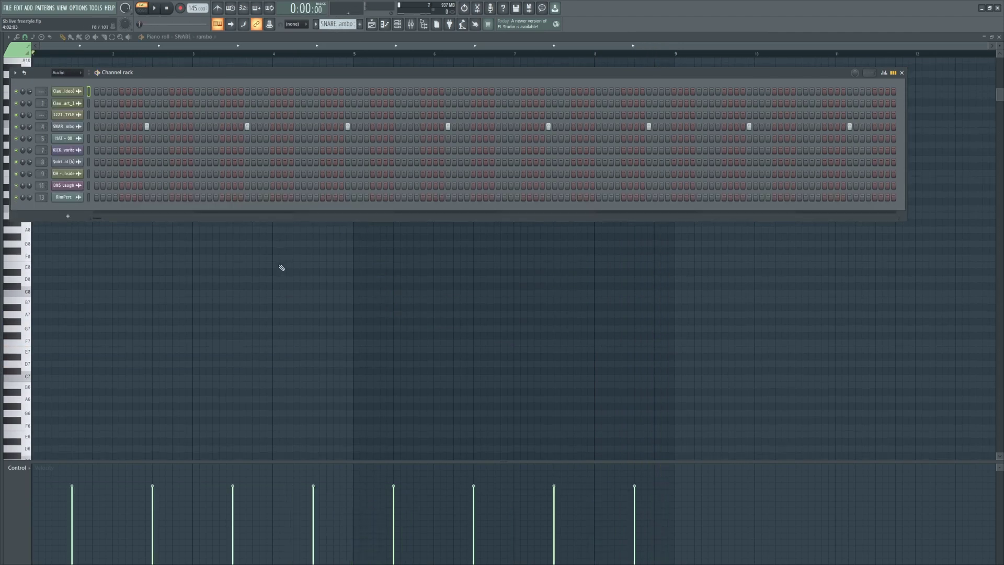
{"action": "key", "text": "space"}
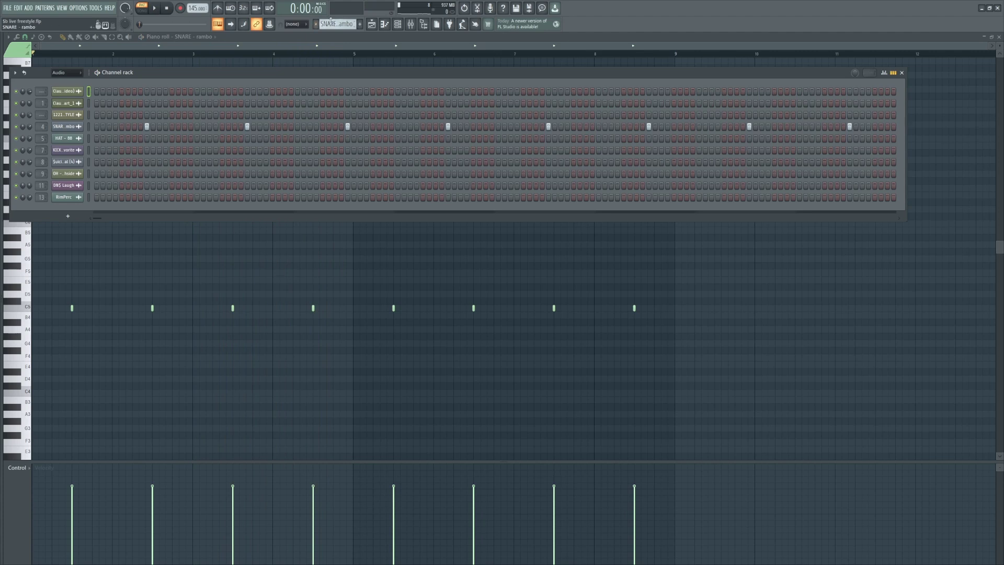
{"action": "scroll", "coordinate": [326, 23], "scroll_direction": "down", "scroll_amount": 1}
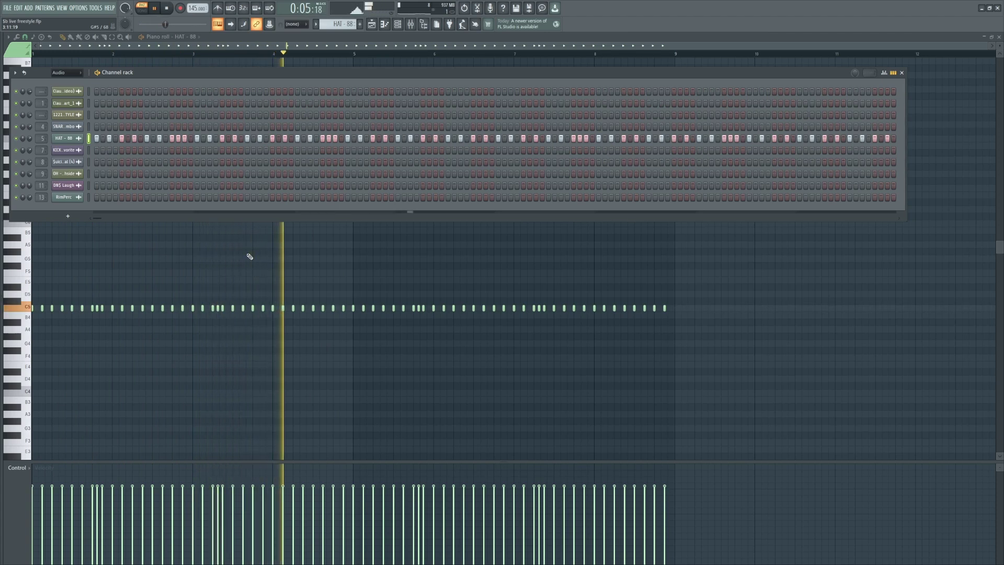
{"action": "key", "text": "space"}
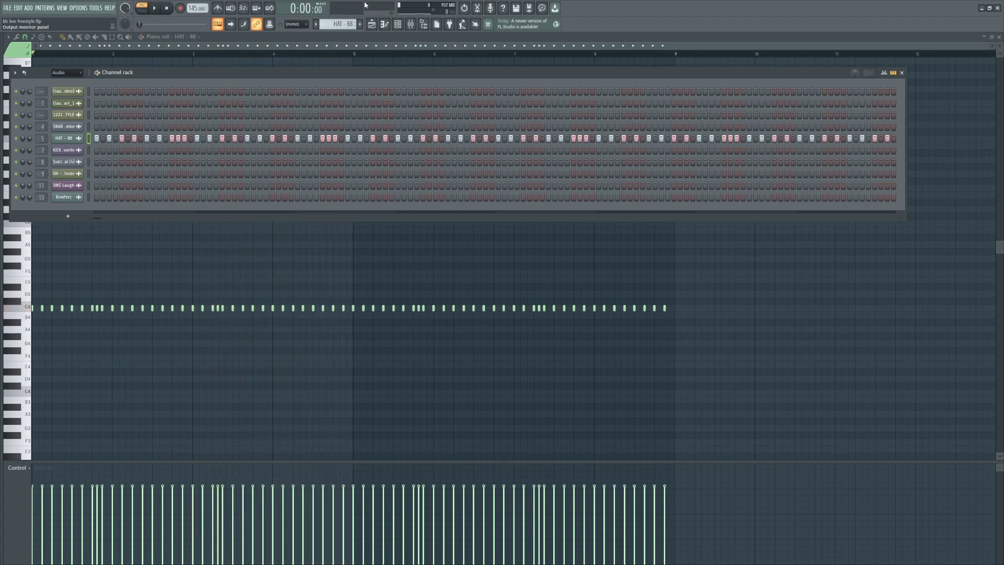
Step: Play the first STOP CALLING US HORRORCORE 808 pattern while viewing its notes
{"action": "scroll", "coordinate": [344, 25], "scroll_direction": "down", "scroll_amount": 1}
{"action": "scroll", "coordinate": [264, 254], "scroll_direction": "down", "scroll_amount": 2}
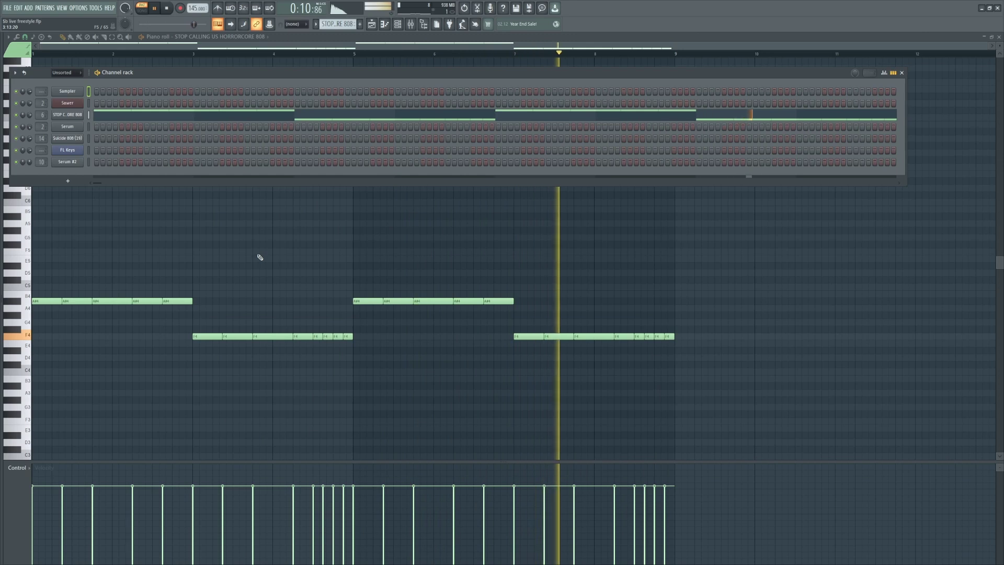
{"action": "key", "text": "space"}
Step: Play the KICK - my favorite pattern, viewing its notes in the piano roll and its steps in the channel rack
{"action": "scroll", "coordinate": [339, 22], "scroll_direction": "up", "scroll_amount": 1}
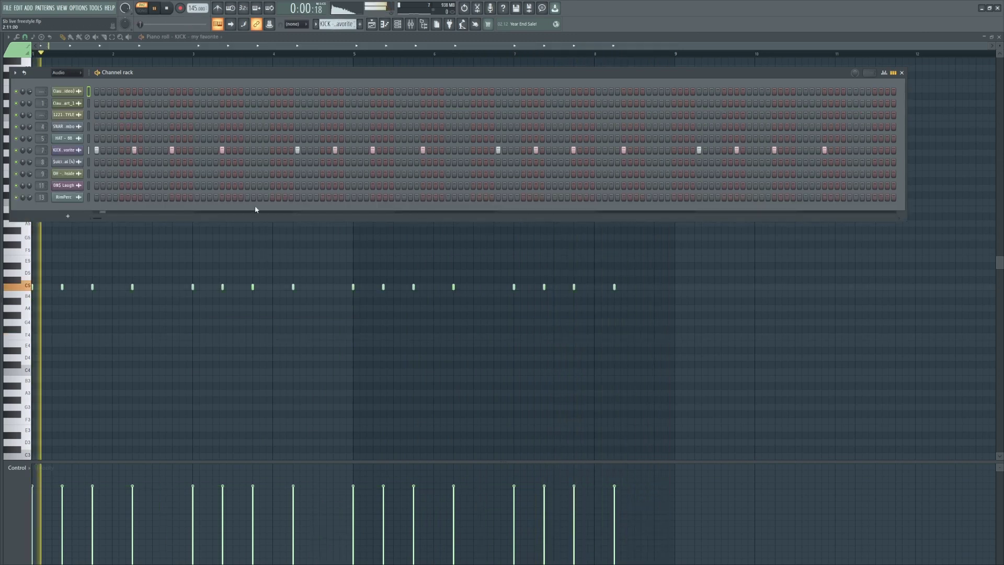
{"action": "key", "text": "F6"}
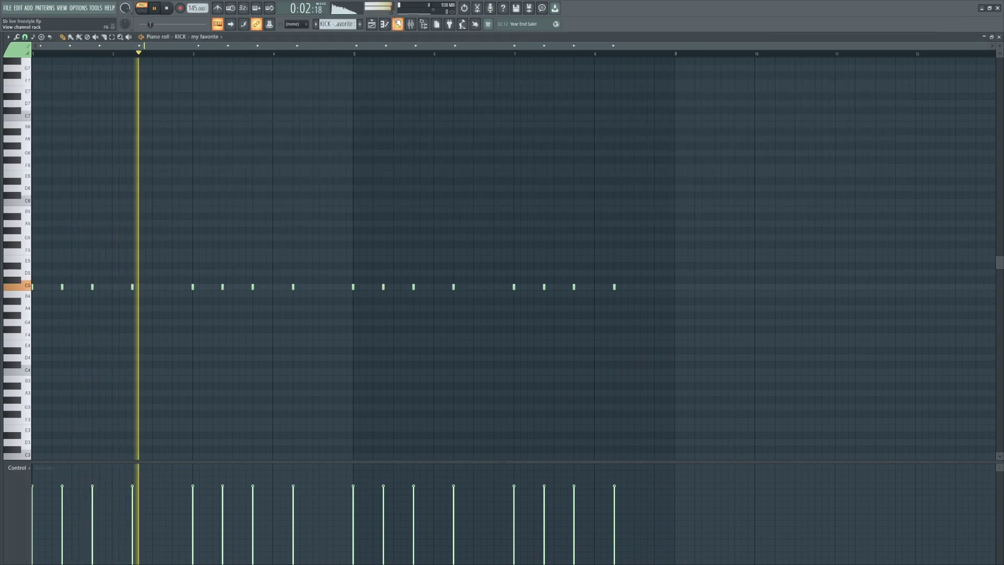
{"action": "left_click", "coordinate": [397, 25]}
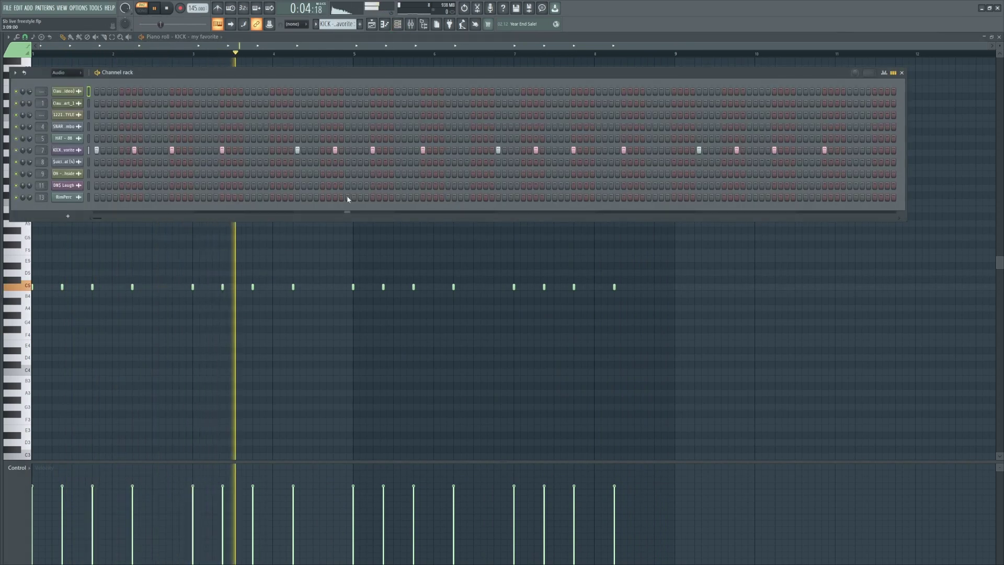
Step: Play the Suicide Cymbal (4) pattern and the OH - southside pattern, viewing the open-hat notes in the piano roll
{"action": "scroll", "coordinate": [342, 24], "scroll_direction": "down", "scroll_amount": 1}
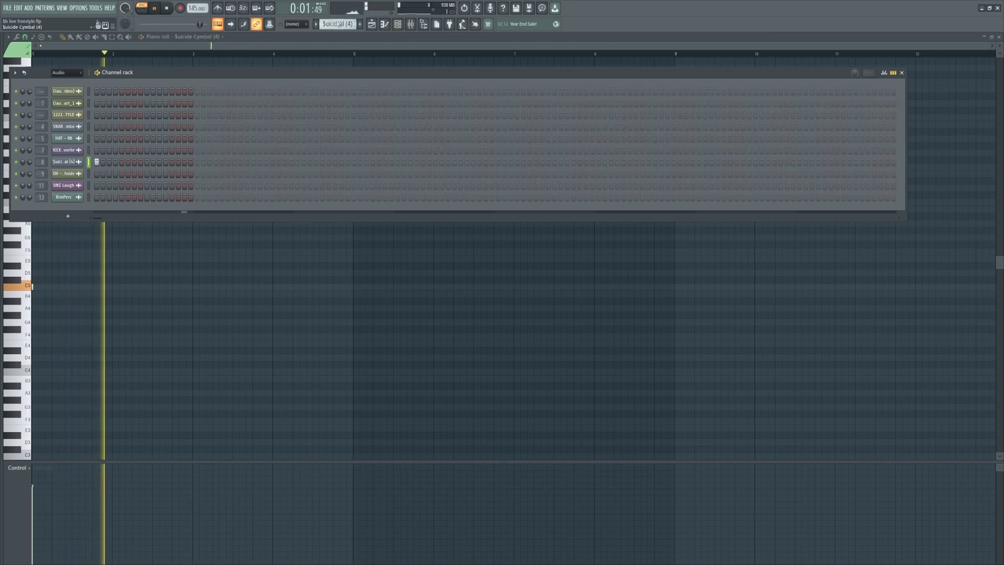
{"action": "scroll", "coordinate": [339, 24], "scroll_direction": "down", "scroll_amount": 1}
{"action": "key", "text": "space"}
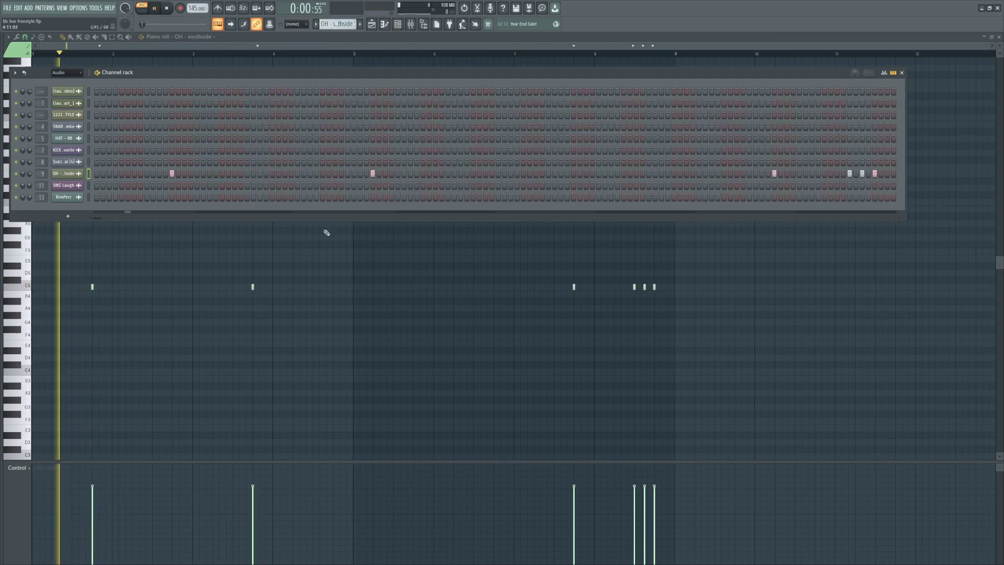
{"action": "left_click", "coordinate": [573, 55]}
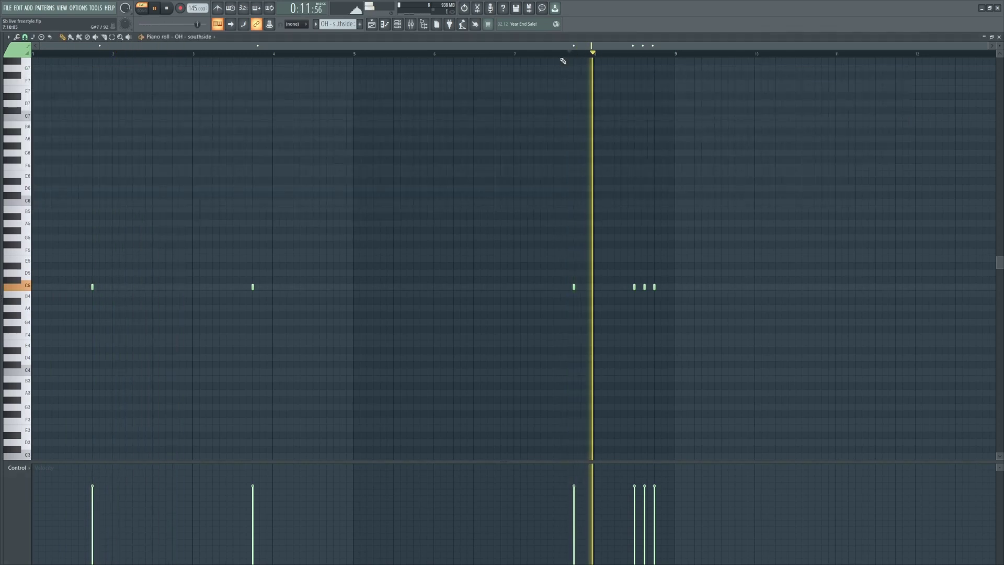
Step: Bring back the channel rack and play the second STOP CALLING US HORRORCORE 808 pattern
{"action": "left_click", "coordinate": [398, 25]}
{"action": "scroll", "coordinate": [337, 24], "scroll_direction": "down", "scroll_amount": 1}
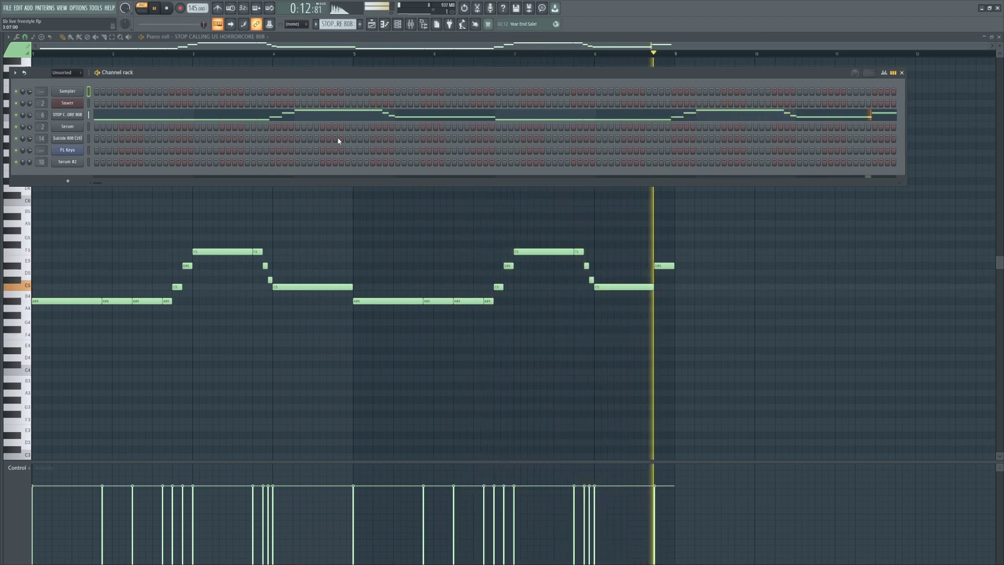
{"action": "key", "text": "space"}
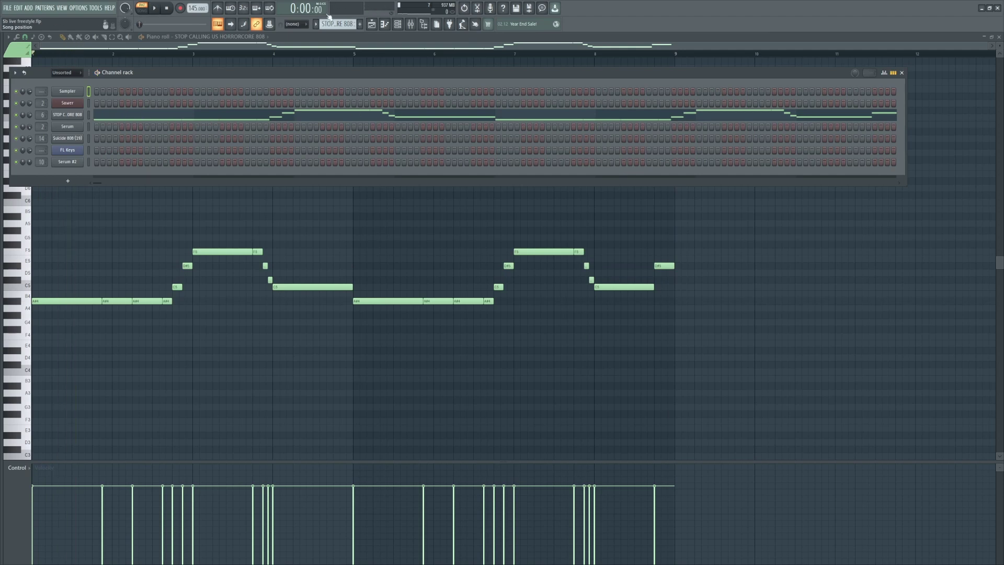
Step: Play the Serum #2 pattern, viewing its Serum instrument settings before closing them and returning to the notes
{"action": "scroll", "coordinate": [337, 23], "scroll_direction": "down", "scroll_amount": 4}
{"action": "scroll", "coordinate": [347, 237], "scroll_direction": "up", "scroll_amount": 2}
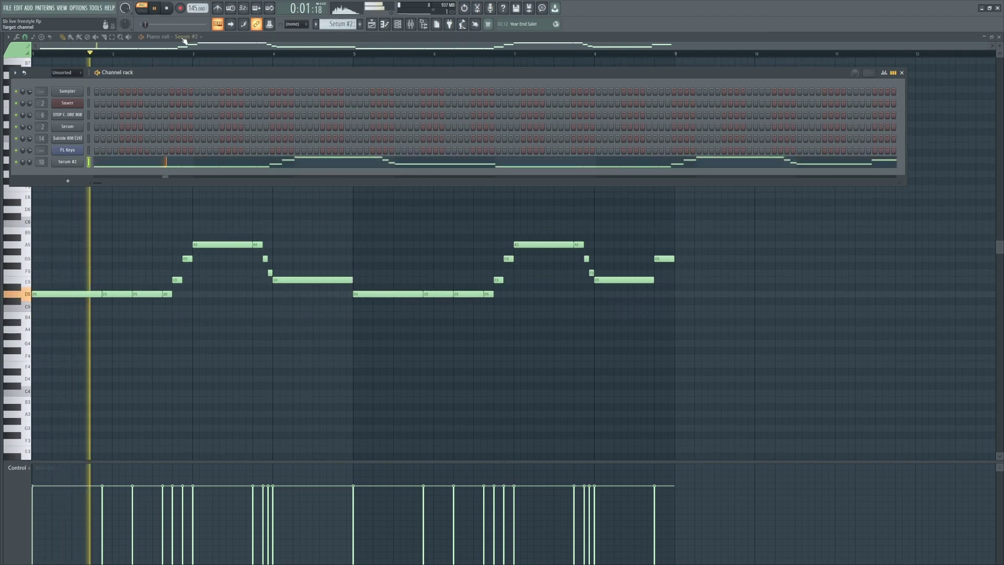
{"action": "left_click", "coordinate": [183, 40]}
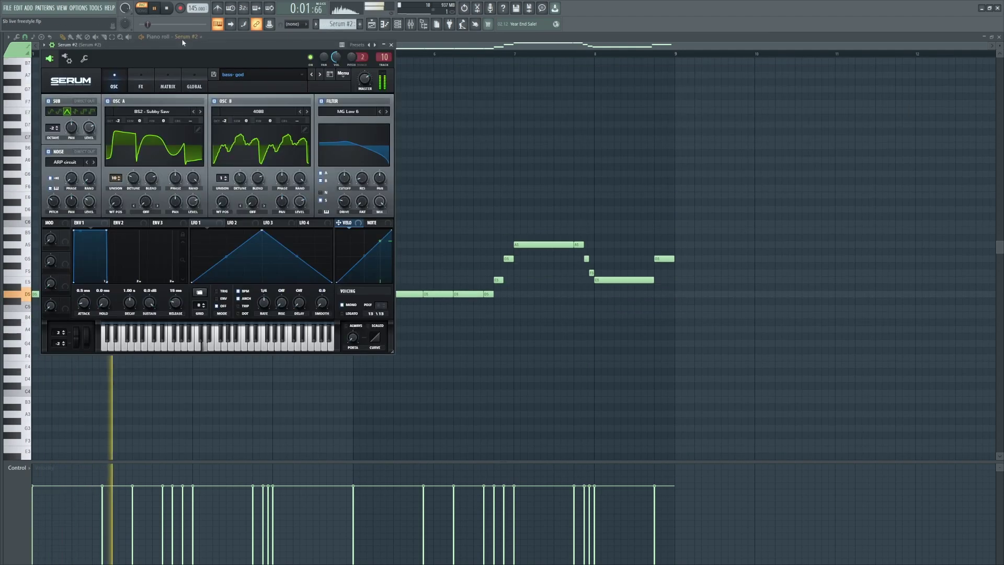
{"action": "left_click", "coordinate": [391, 45]}
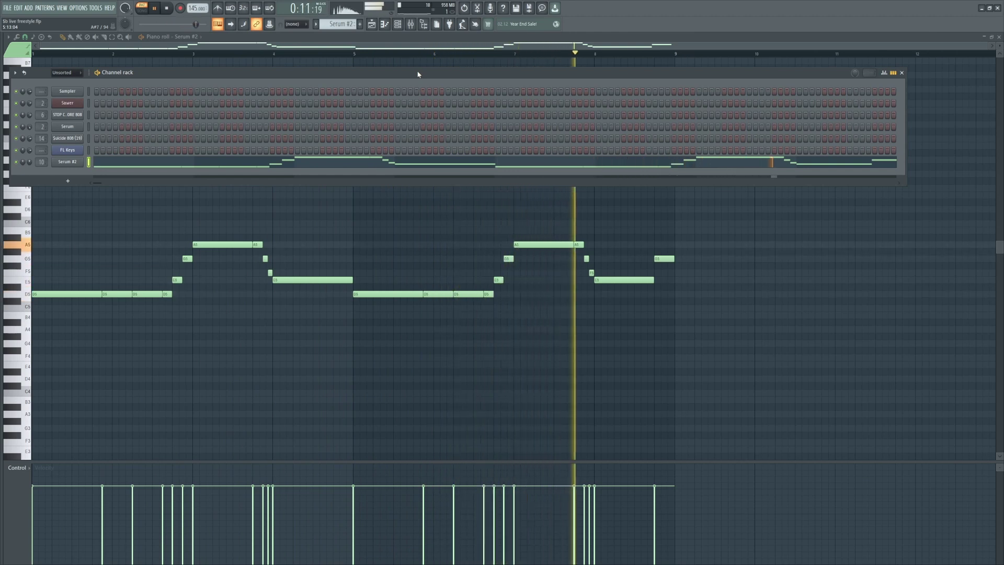
Step: Stop playback, show Pattern 11's RimPerc steps, and return to the playlist arrangement
{"action": "key", "text": "space"}
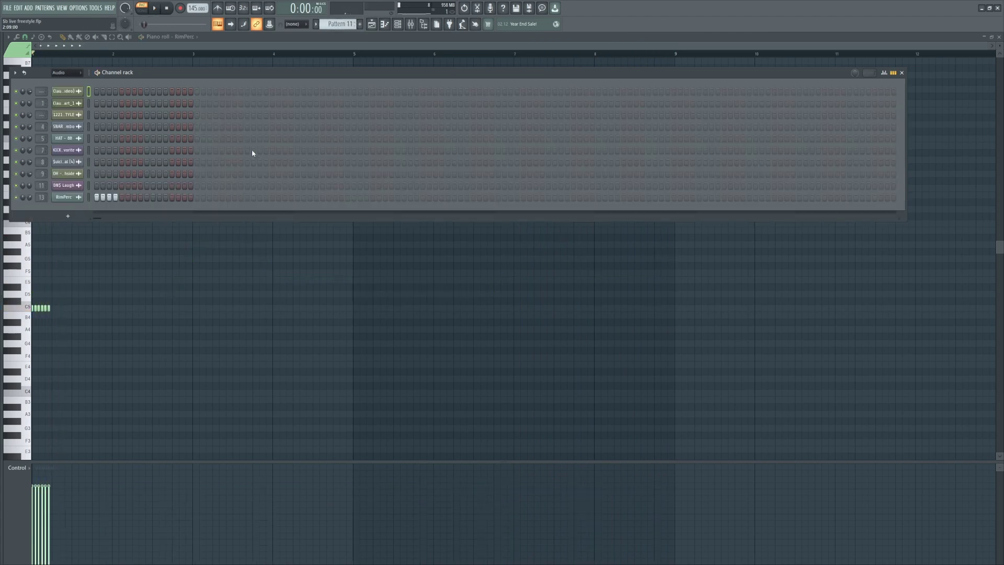
{"action": "left_click", "coordinate": [372, 25]}
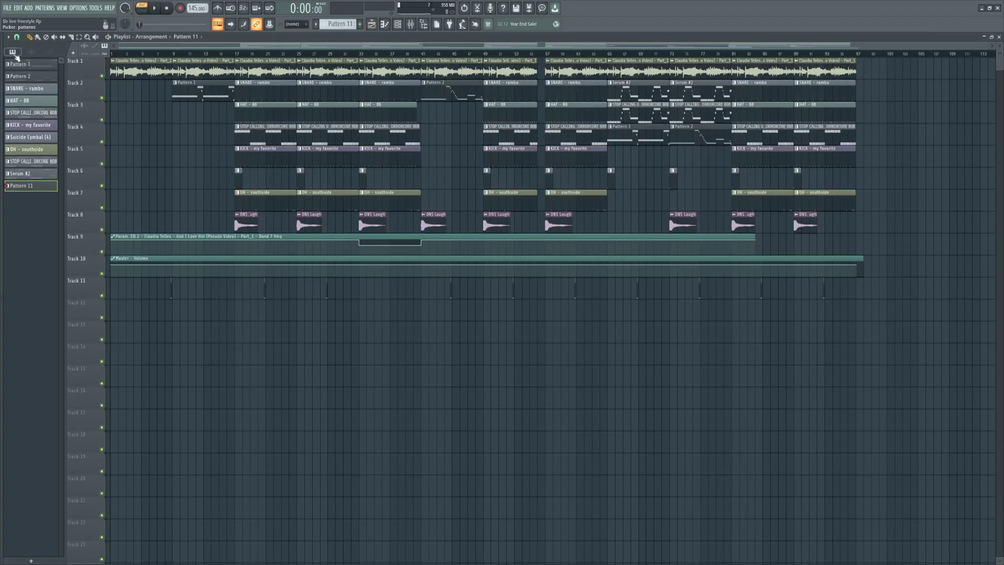